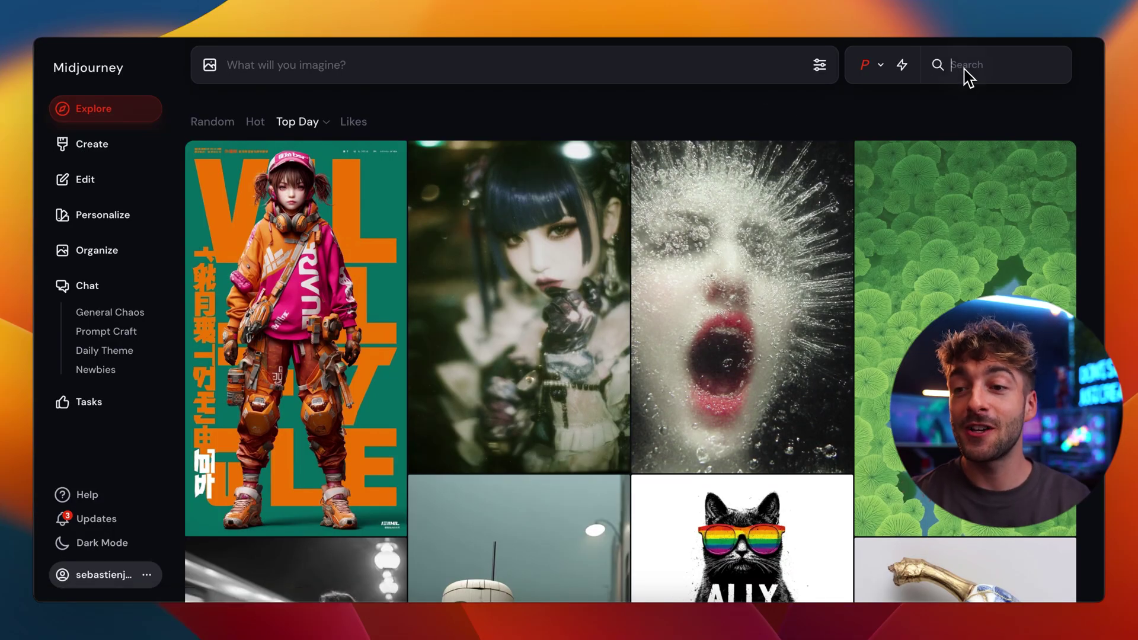
# Find and open the braided young Viking warrior image in the 'viking portrait' search results.
pyautogui.write('viking portrait')
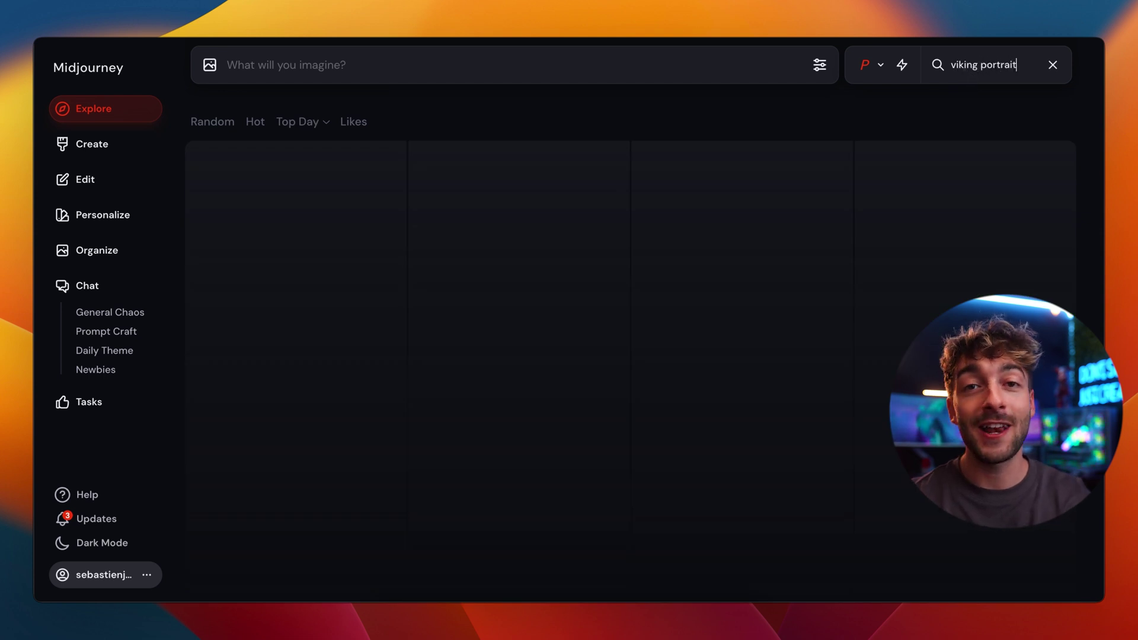
pyautogui.scroll(-15, 627, 117)
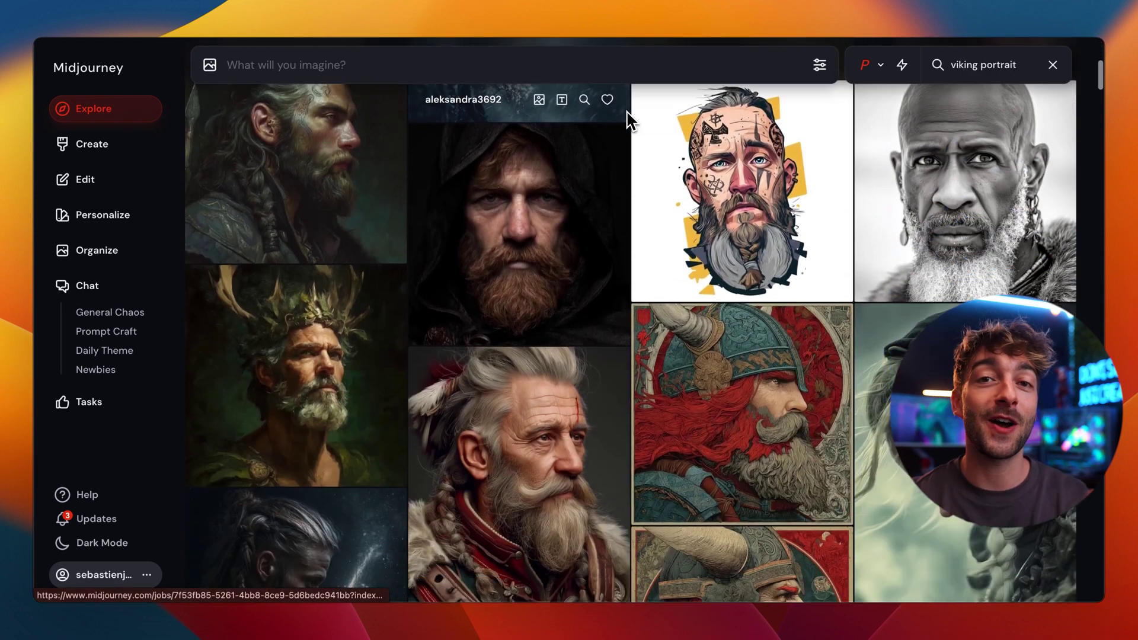
pyautogui.scroll(-5, 627, 117)
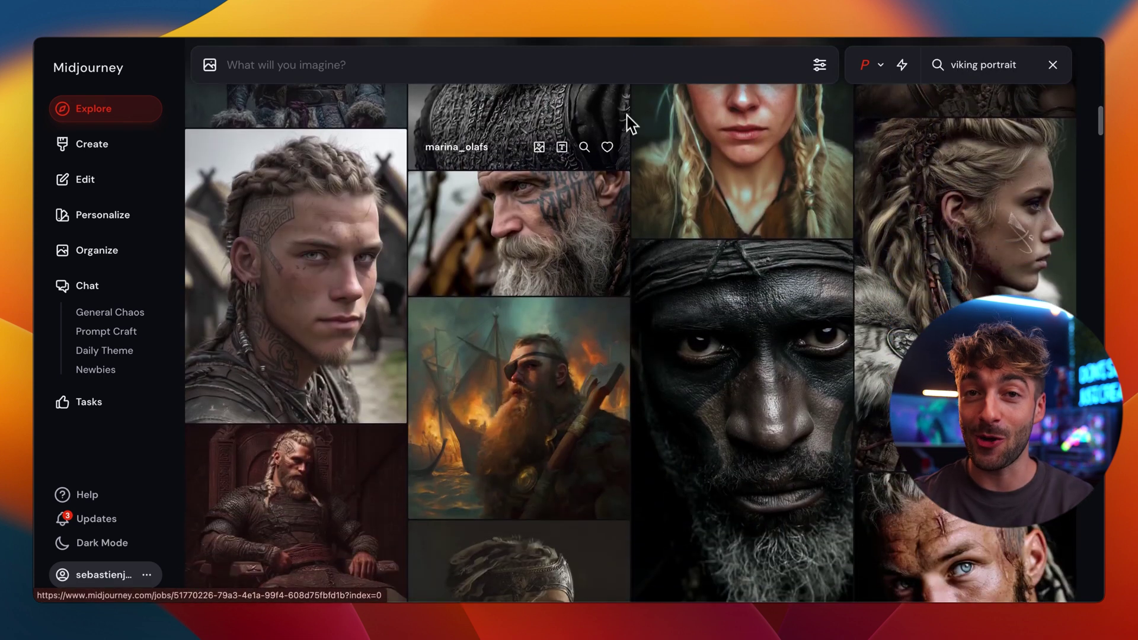
pyautogui.click(309, 288)
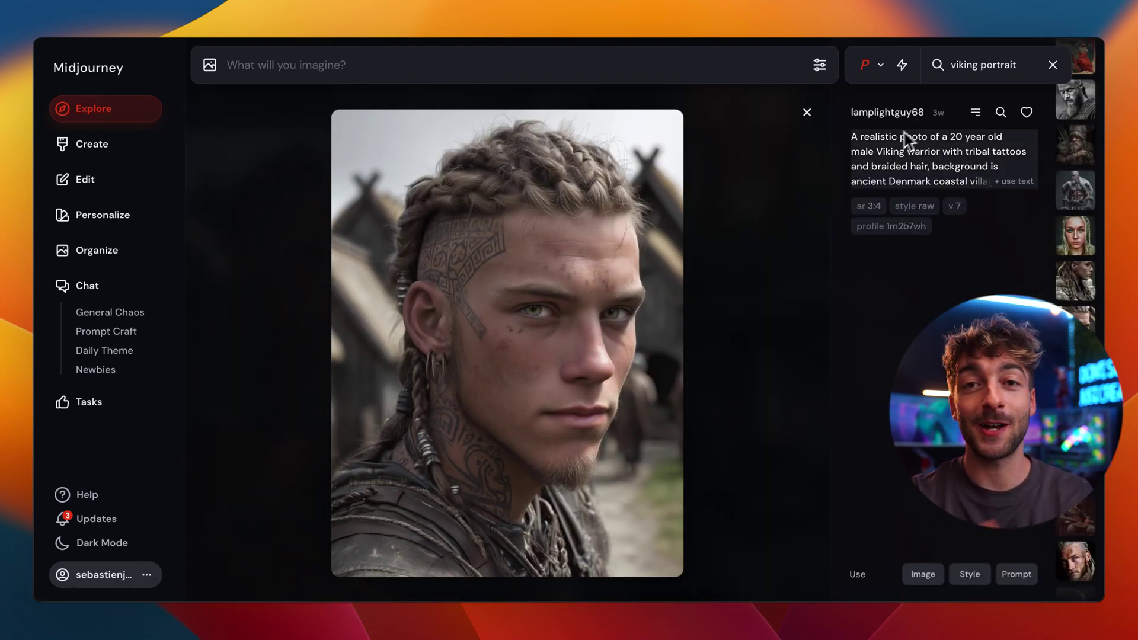
# Reuse that image's tattooed-warrior prompt as the new prompt in the imagine bar.
pyautogui.click(930, 179)
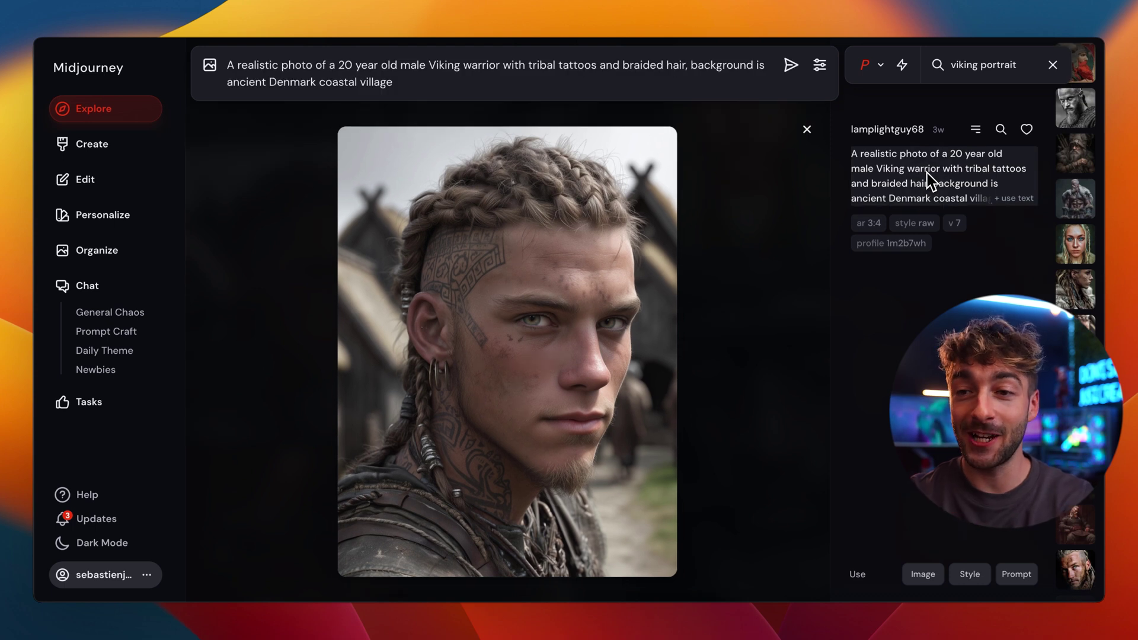
pyautogui.moveTo(394, 82); pyautogui.dragTo(249, 73)
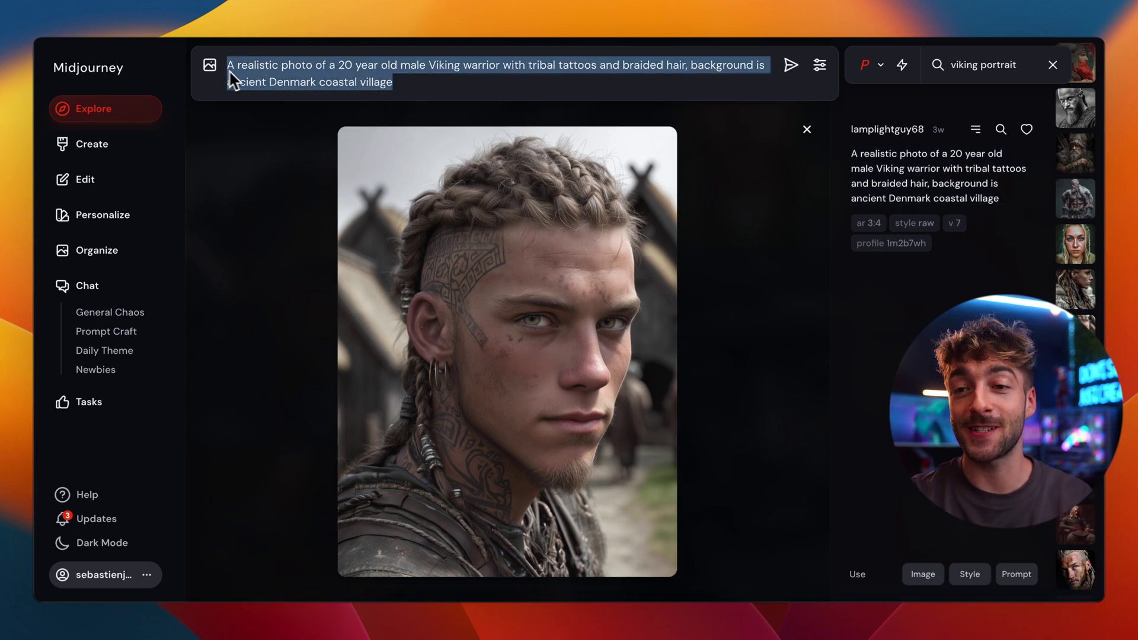
pyautogui.click(267, 78)
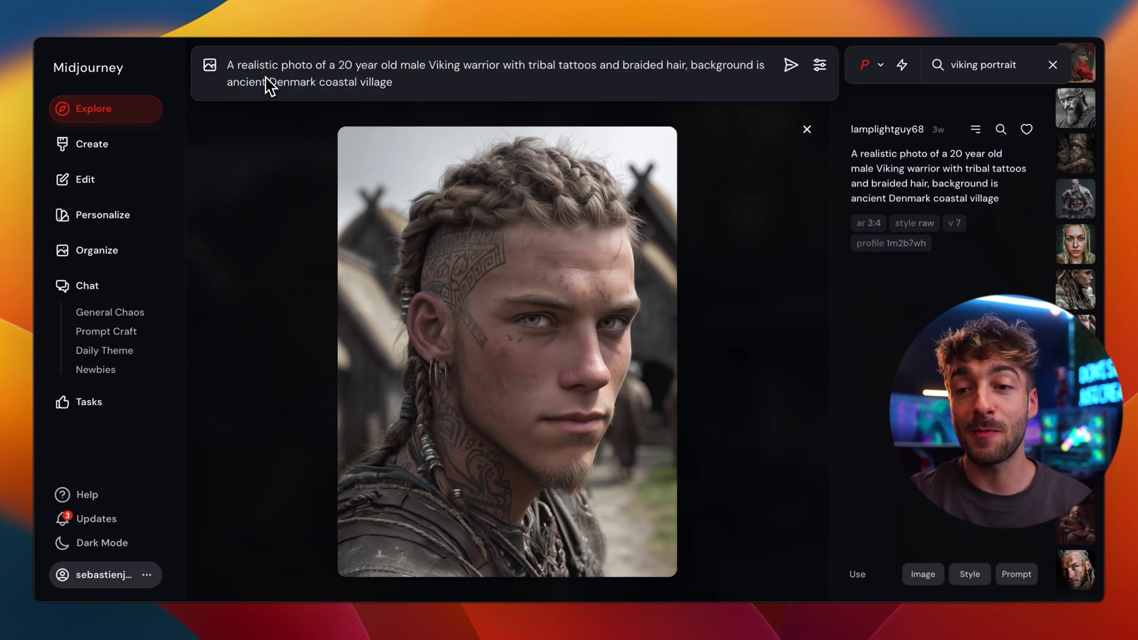
# Attach the face screenshot from Finder as the Omni-Reference subject for the Viking prompt.
pyautogui.click(211, 67)
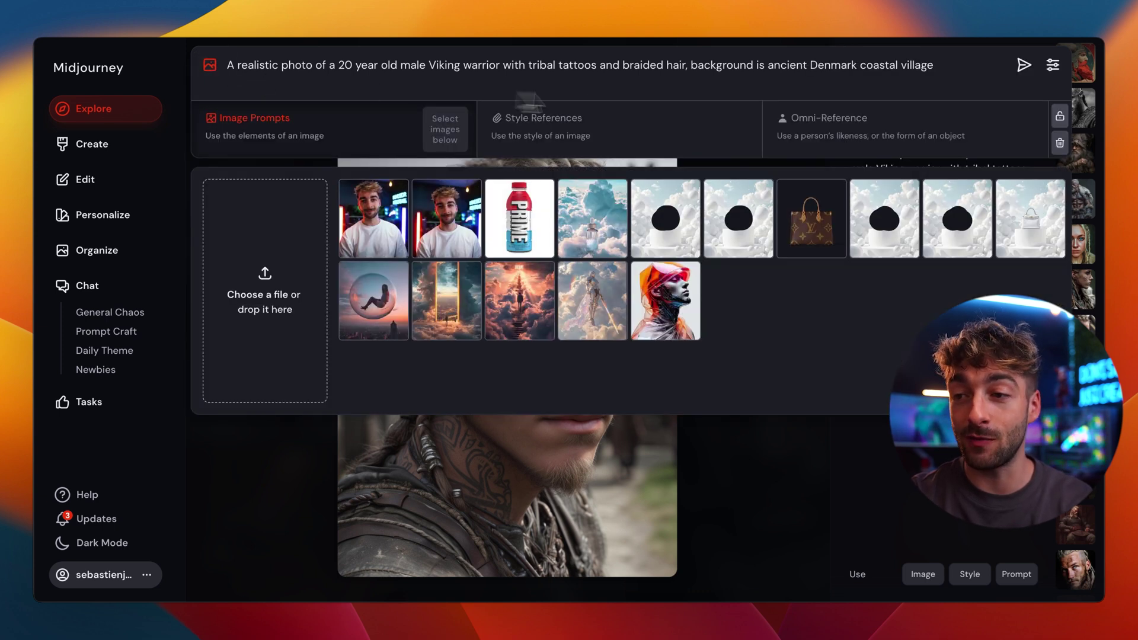
pyautogui.click(820, 135)
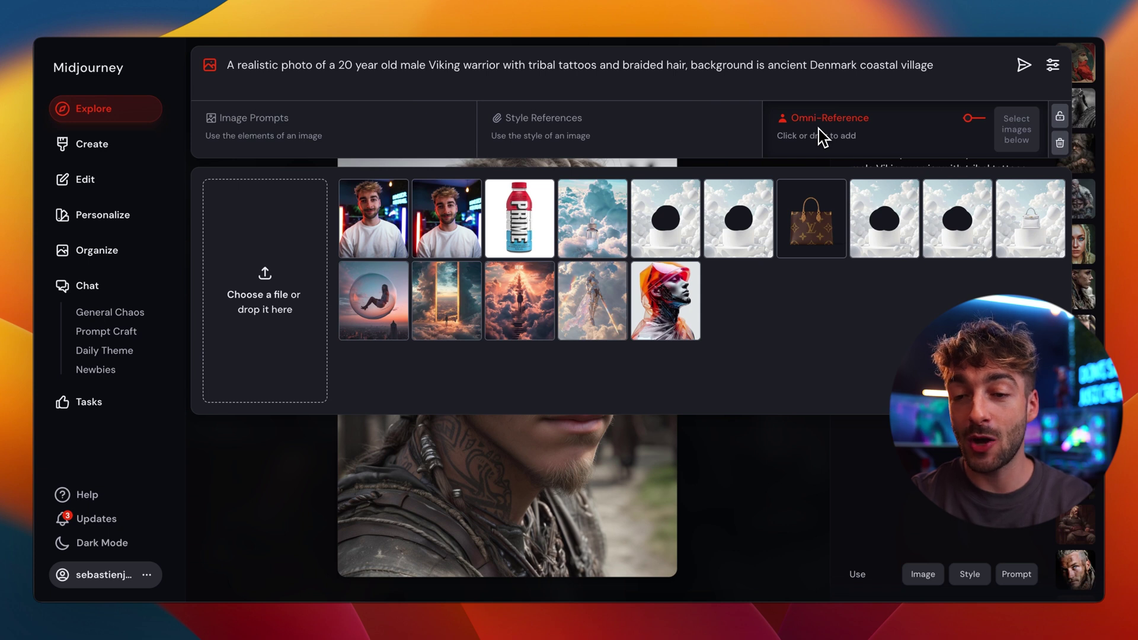
pyautogui.moveTo(1084, 498); pyautogui.dragTo(938, 170)
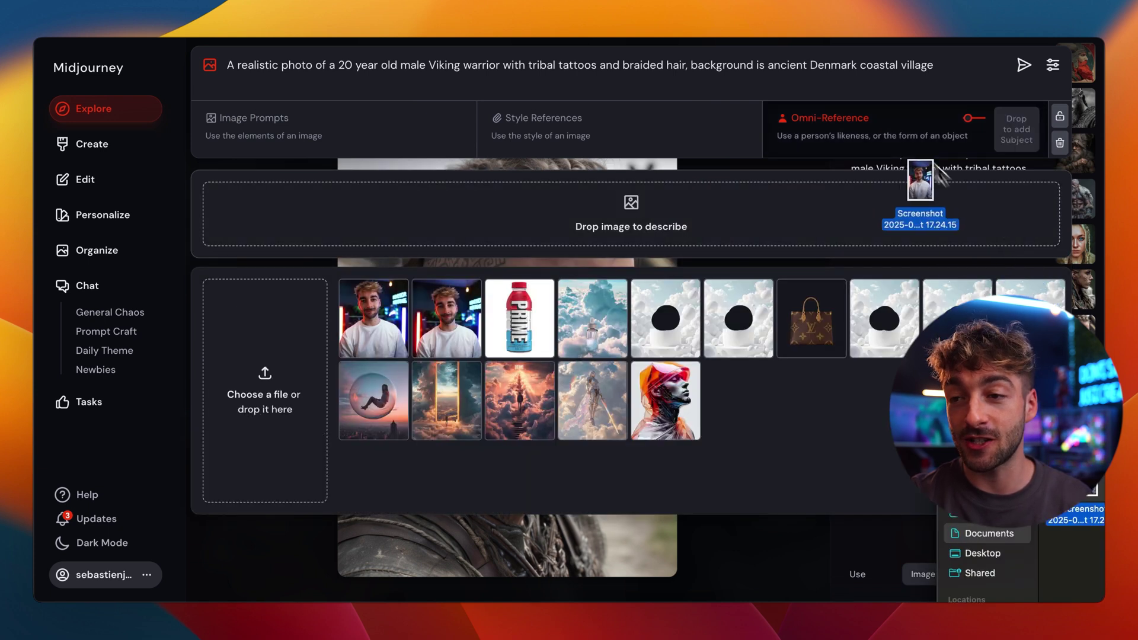
pyautogui.moveTo(883, 112); pyautogui.dragTo(895, 115)
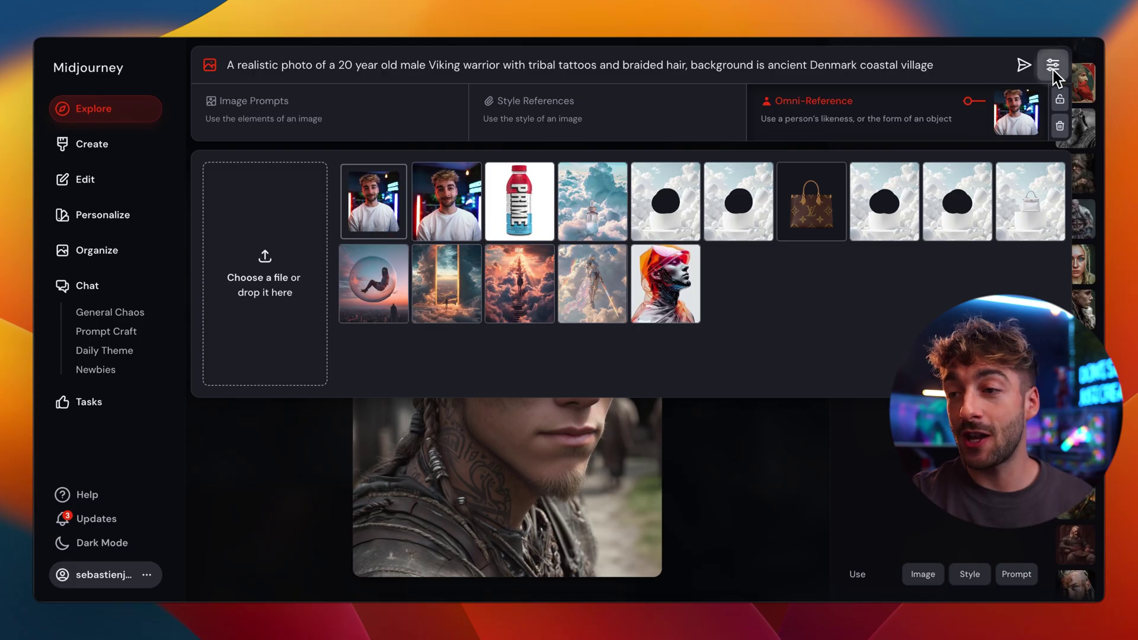
pyautogui.click(1053, 66)
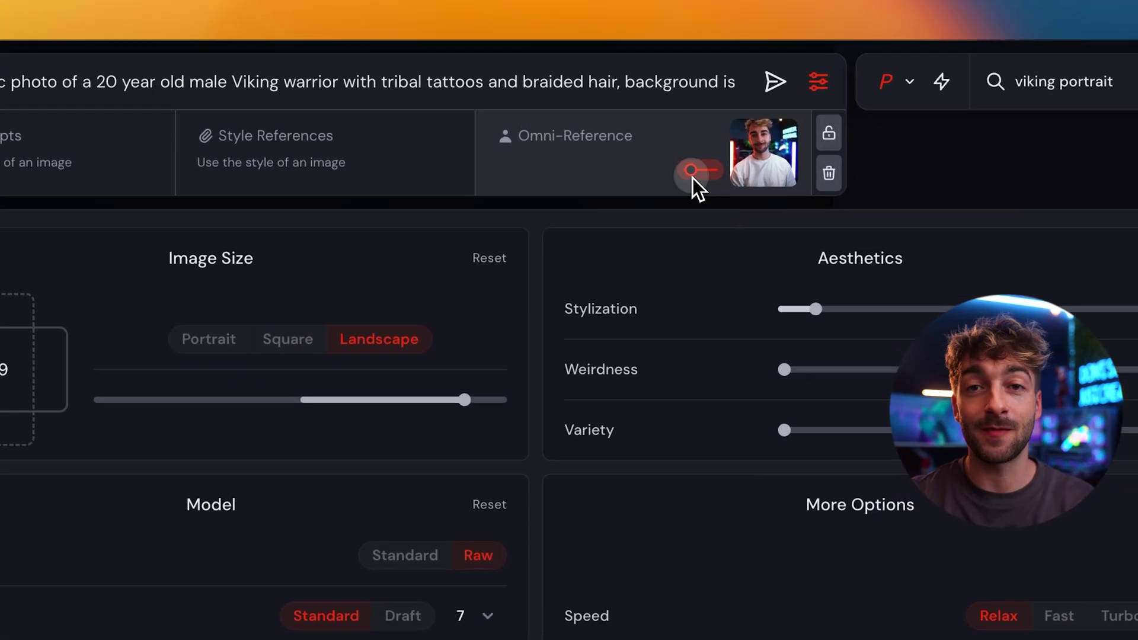
# Set the face reference's Omni Strength slider to 125.
pyautogui.click(736, 126)
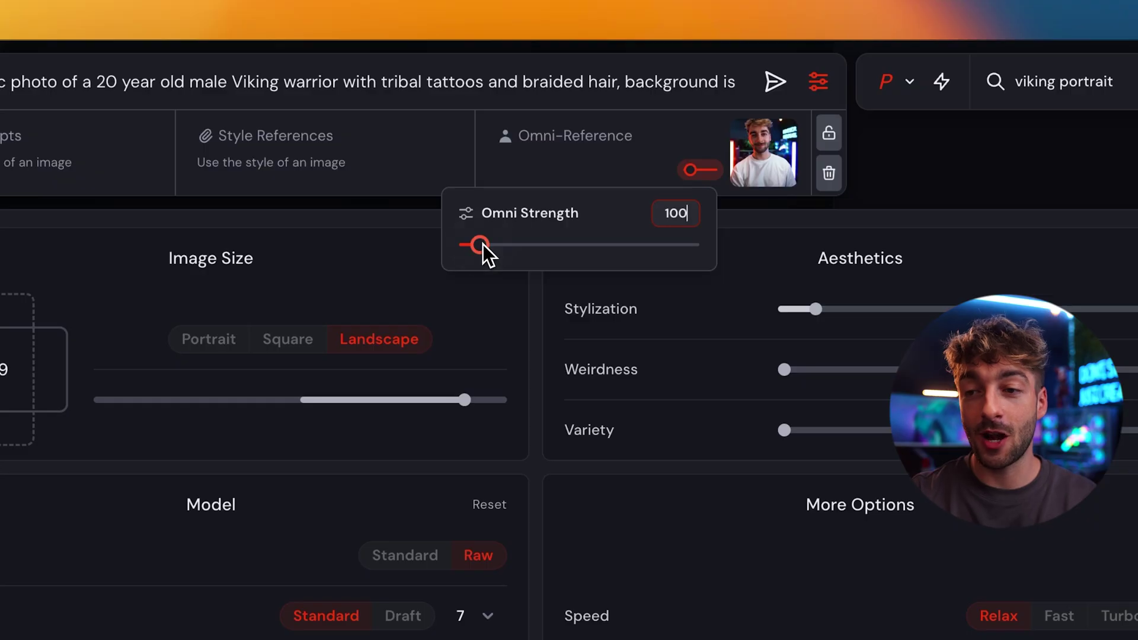
pyautogui.moveTo(482, 244); pyautogui.dragTo(492, 244)
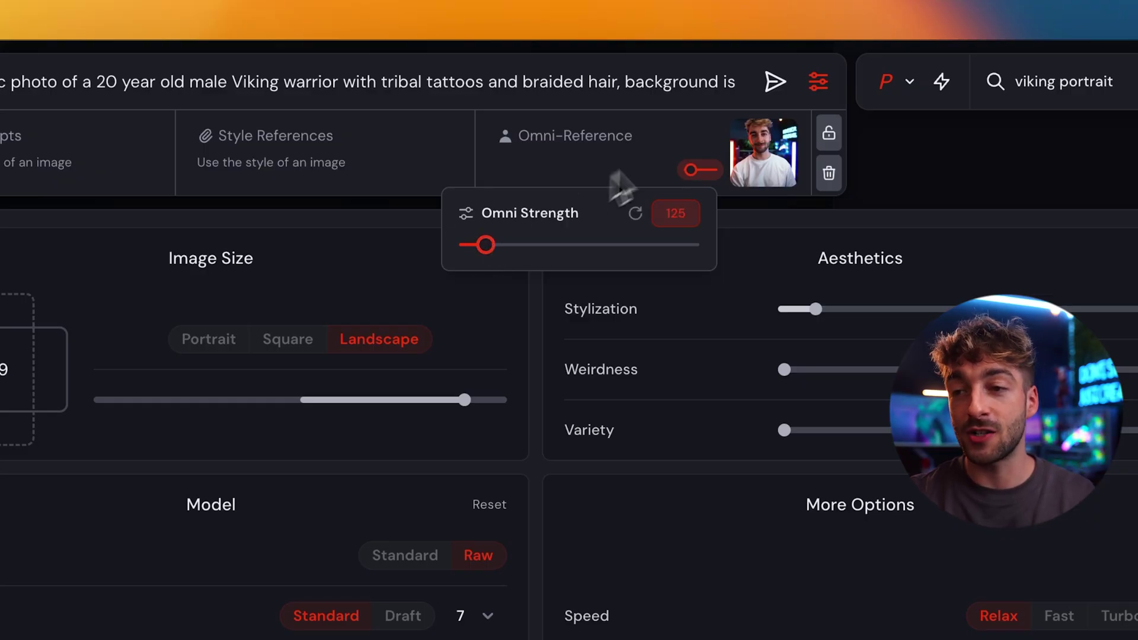
pyautogui.click(775, 81)
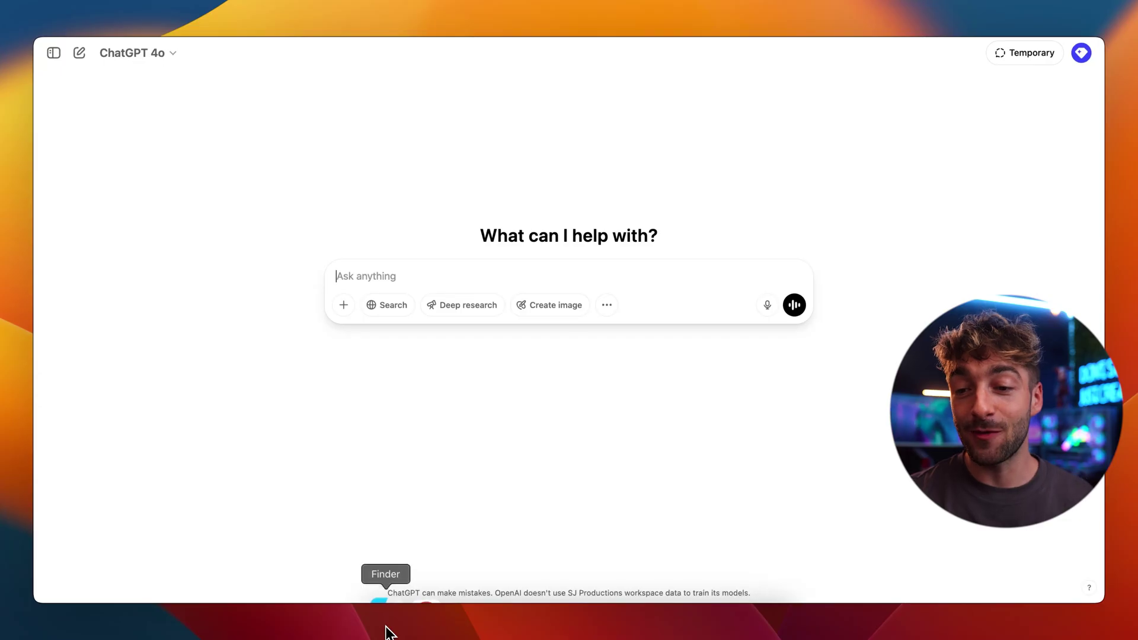
# Drop the face screenshot from Finder onto the ChatGPT message box as an attachment.
pyautogui.moveTo(1099, 483); pyautogui.dragTo(619, 335)
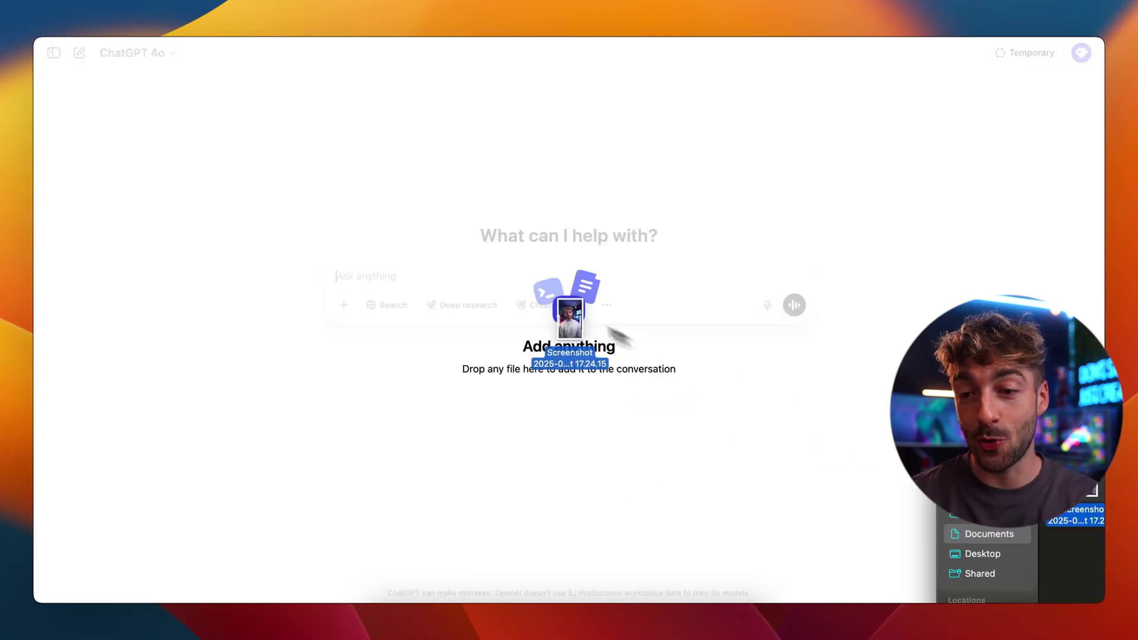
pyautogui.moveTo(530, 291); pyautogui.dragTo(530, 291)
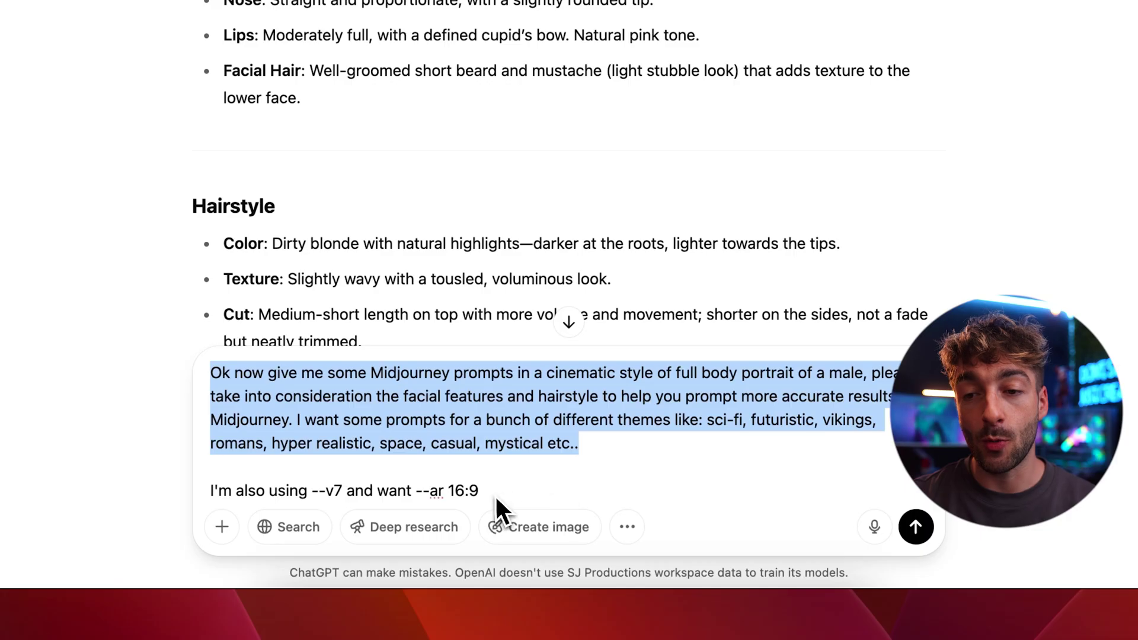
# Select the --v7 --ar 16:9 request line and scroll through ChatGPT's cinematic prompts.
pyautogui.moveTo(492, 496); pyautogui.dragTo(168, 495)
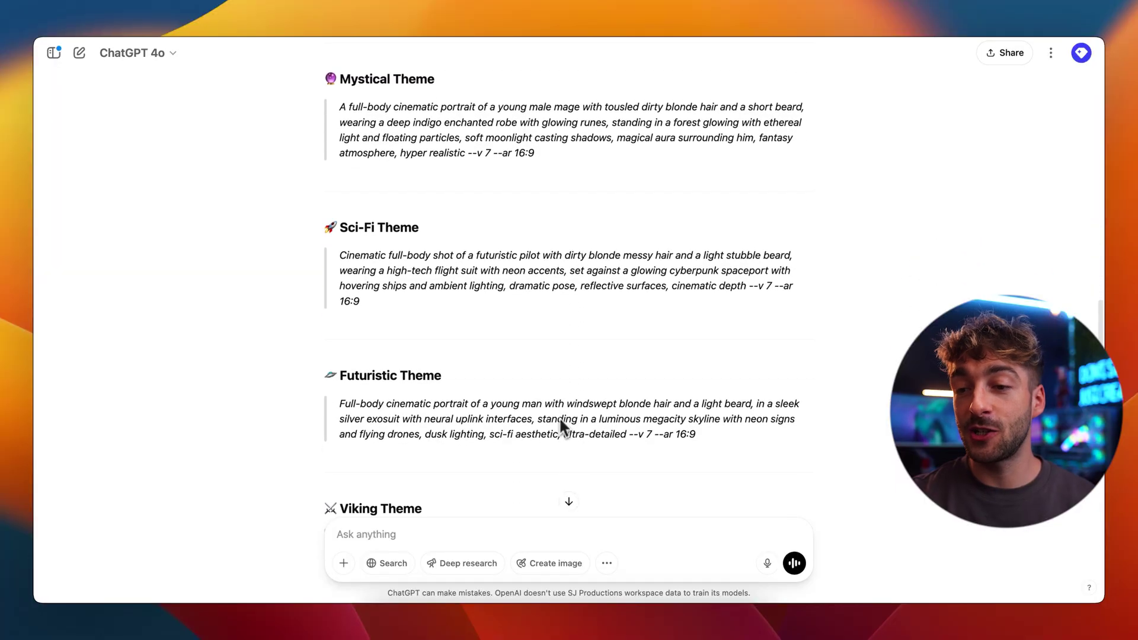
pyautogui.scroll(-5, 560, 418)
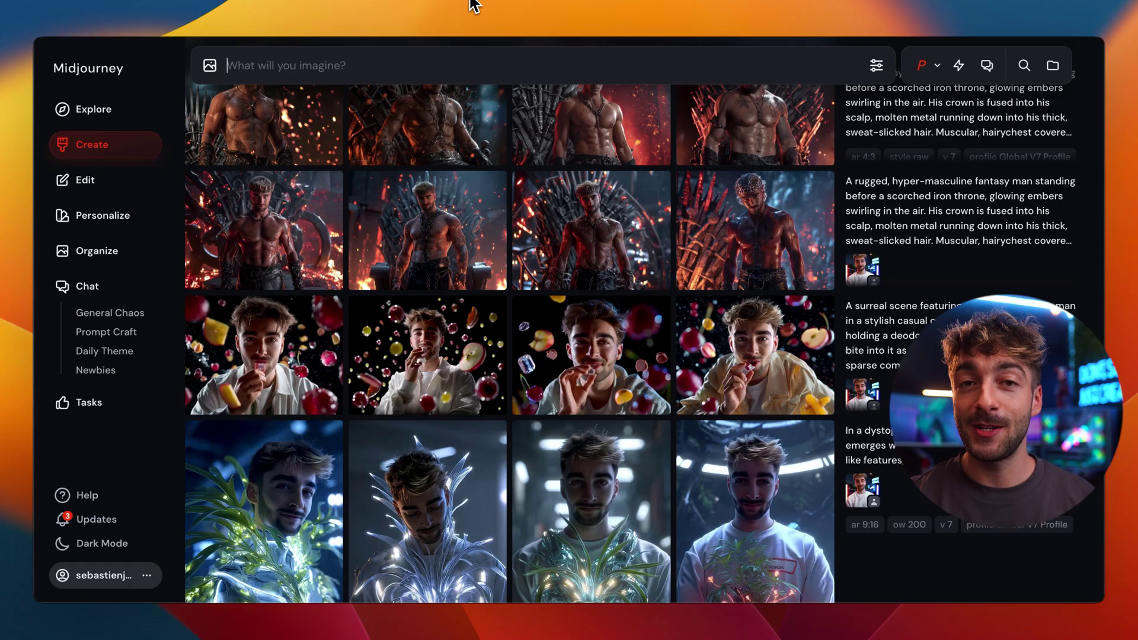
# Paste the Roman centurion prompt (--v 7 --ar 16:9) and use the library face photo as Omni-Reference.
pyautogui.write('Cinematic full-body depiction of a Roman centurion with short tousled blonde hair and a close beard, wearing ornate segmented armor with a crimson cape, standing before a marble temple, golden sunset light casting shadows, highly detailed, historical realism --v 7 --ar 16:9')
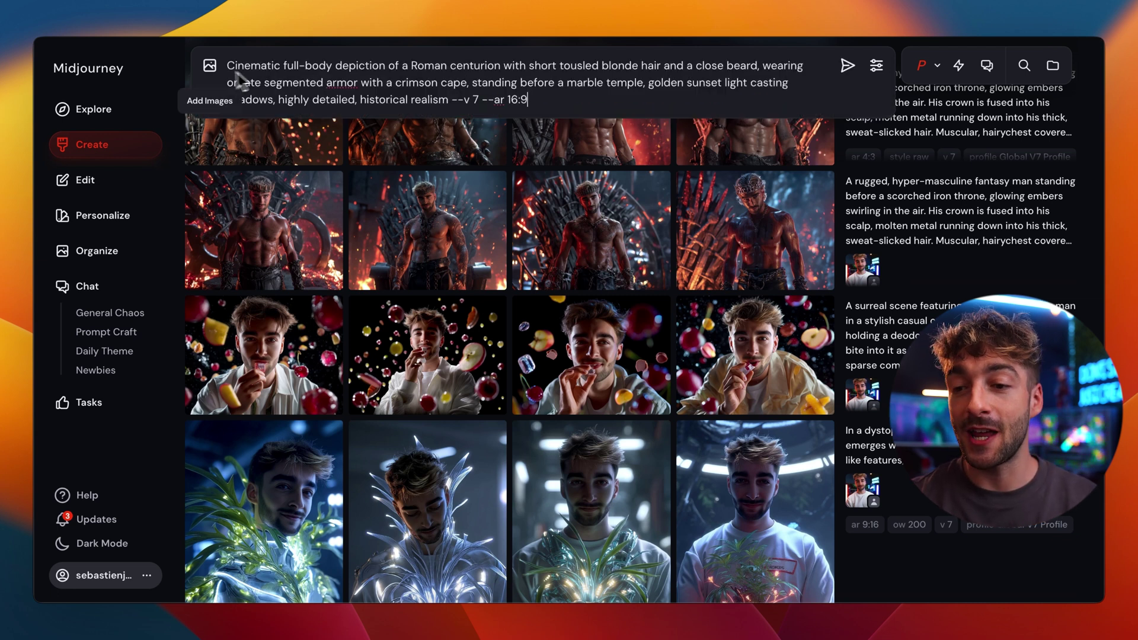
pyautogui.click(210, 66)
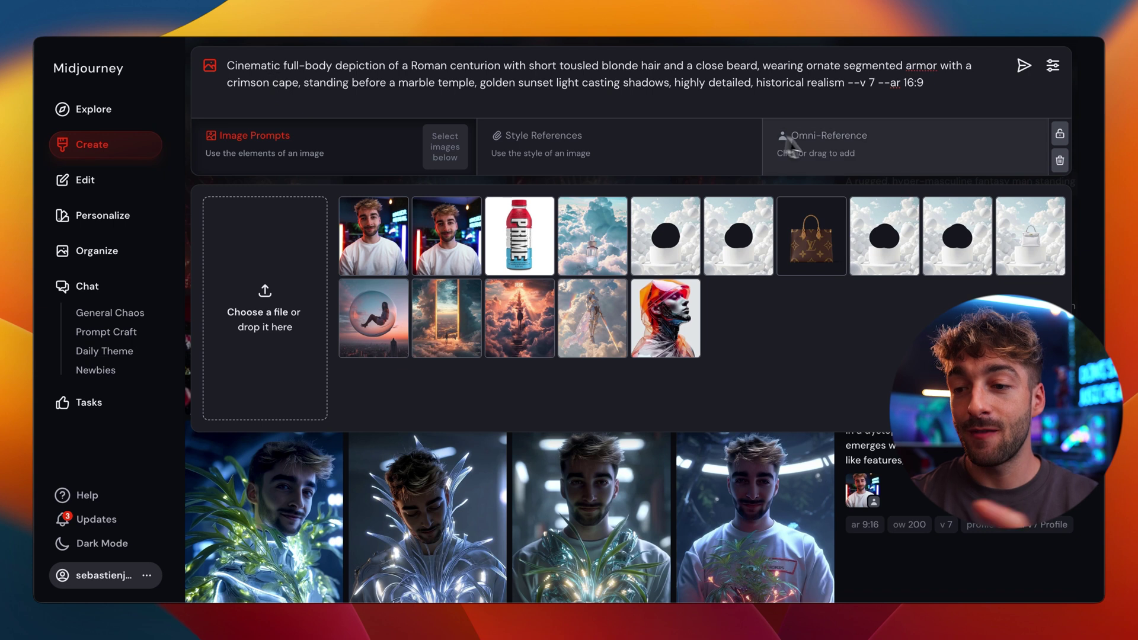
pyautogui.click(832, 156)
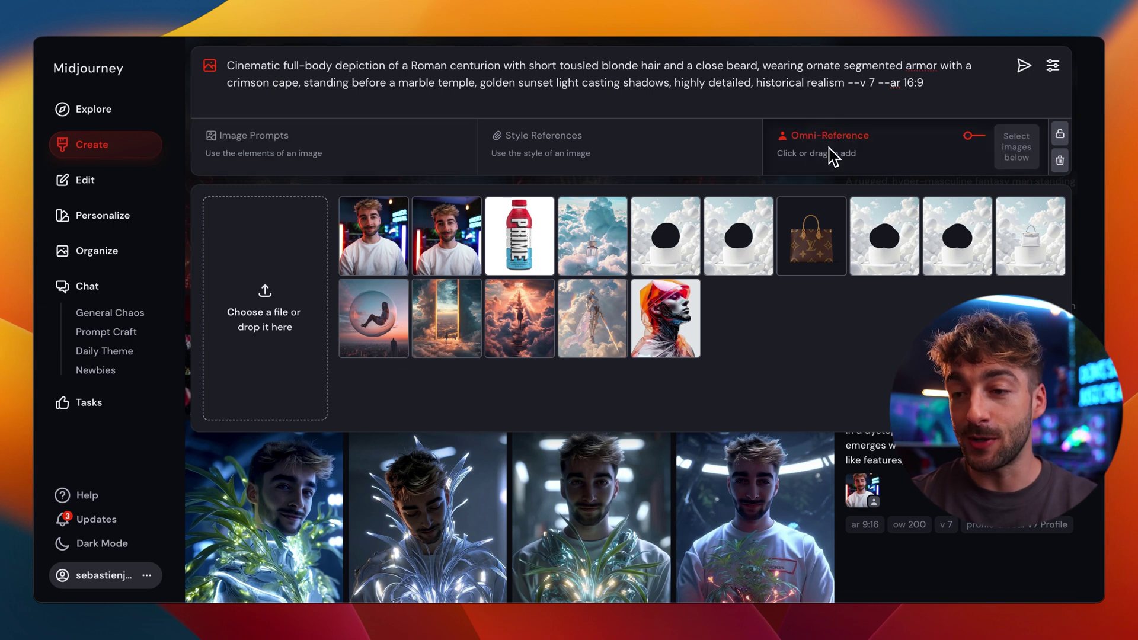
pyautogui.click(366, 251)
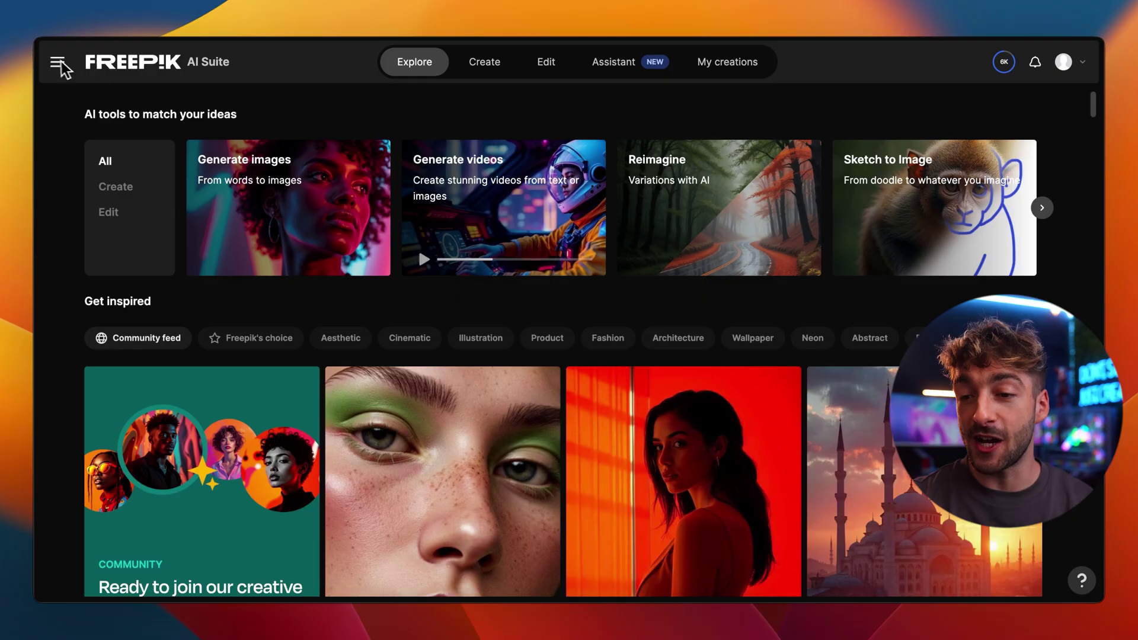
# Upscale the downloaded centurion image in Freepik's Image Upscaler at 2k Classic with a skin-detail prompt.
pyautogui.click(57, 67)
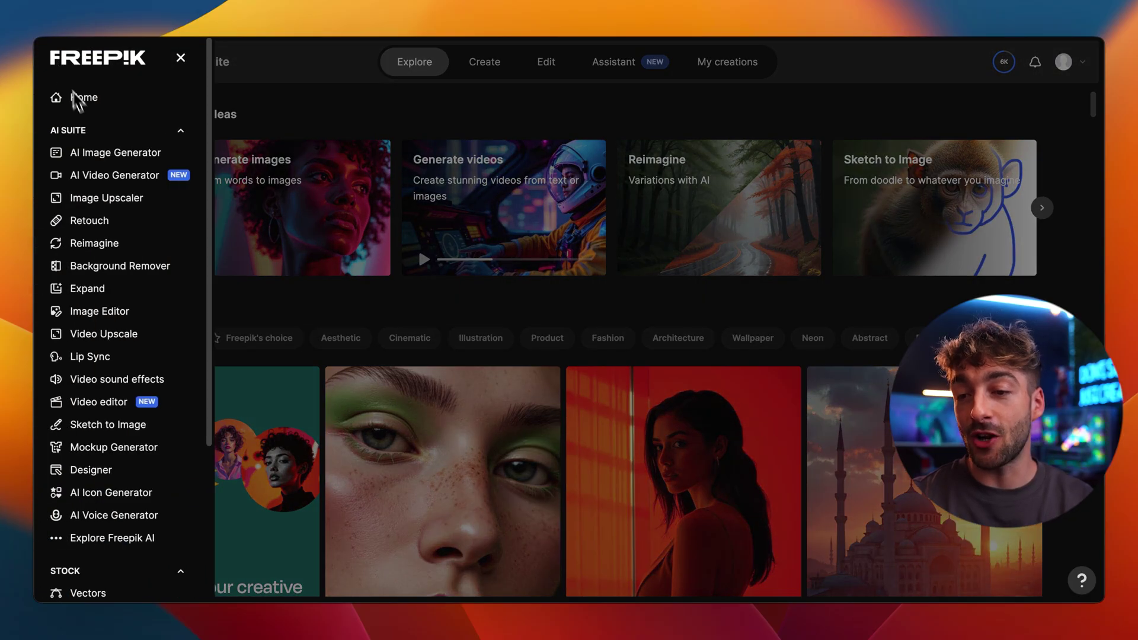
pyautogui.click(115, 198)
pyautogui.moveTo(849, 121); pyautogui.dragTo(668, 262)
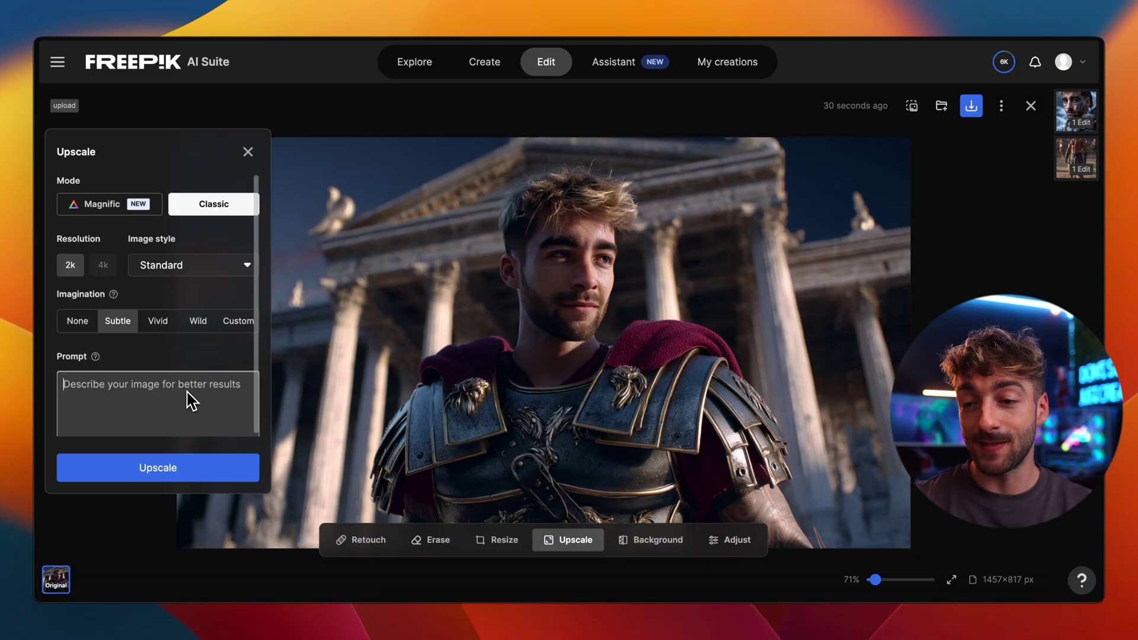
pyautogui.write('refine skin texture with natural detail, cinematic grain, realistic lighting and pores, subtle contrast, professional portrait finish')
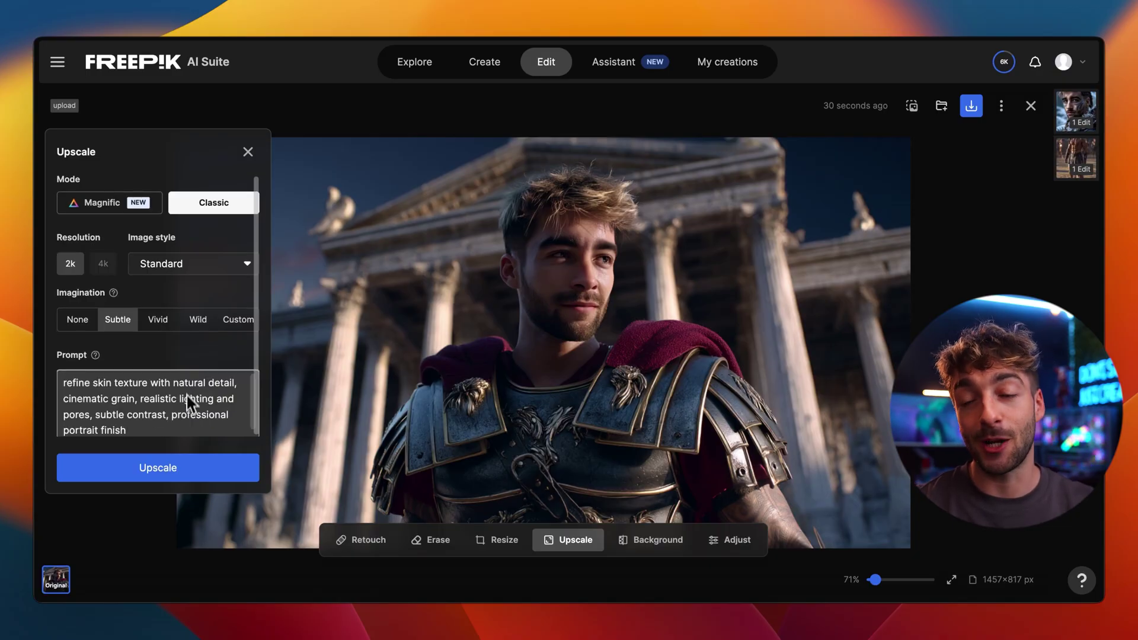
pyautogui.click(180, 472)
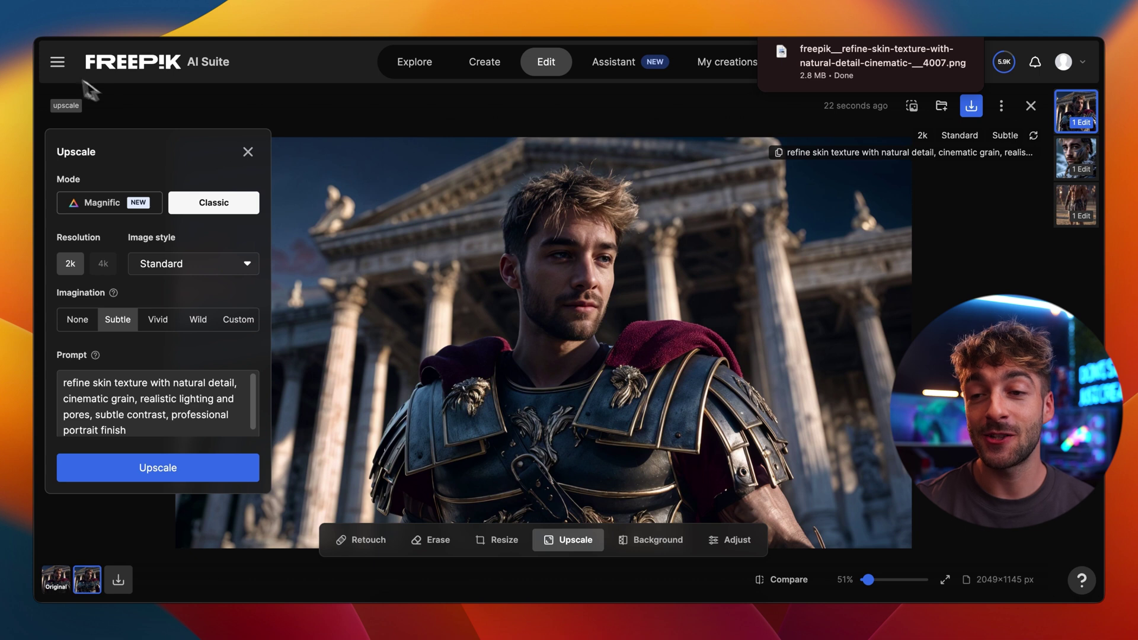
# Use the upscaled centurion image from History as the AI Video Generator's start image.
pyautogui.click(55, 60)
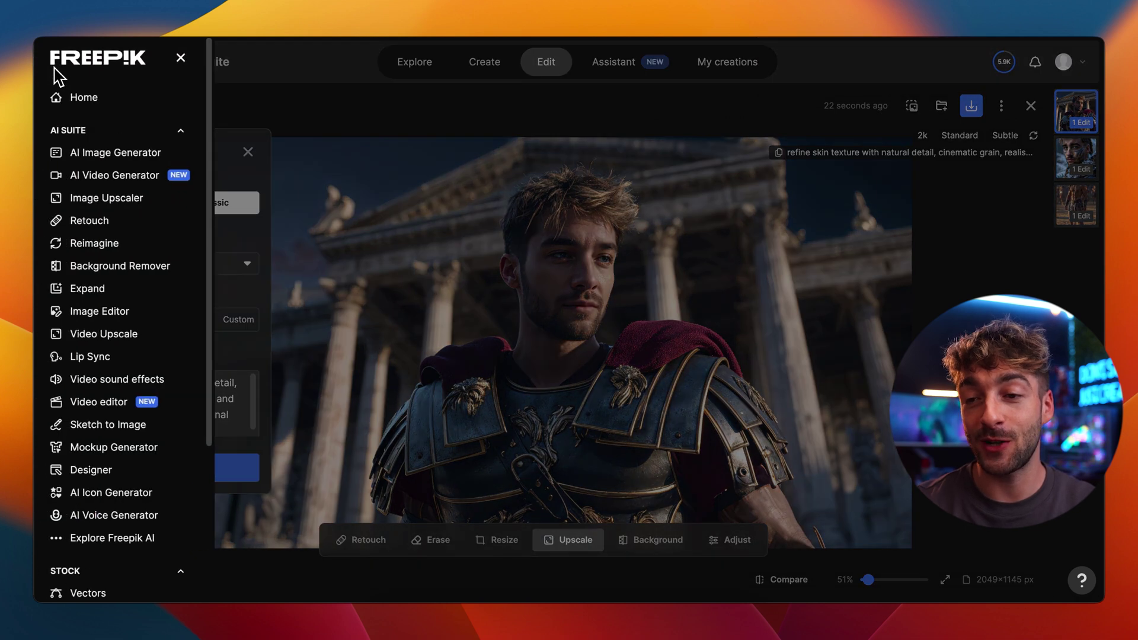
pyautogui.click(89, 174)
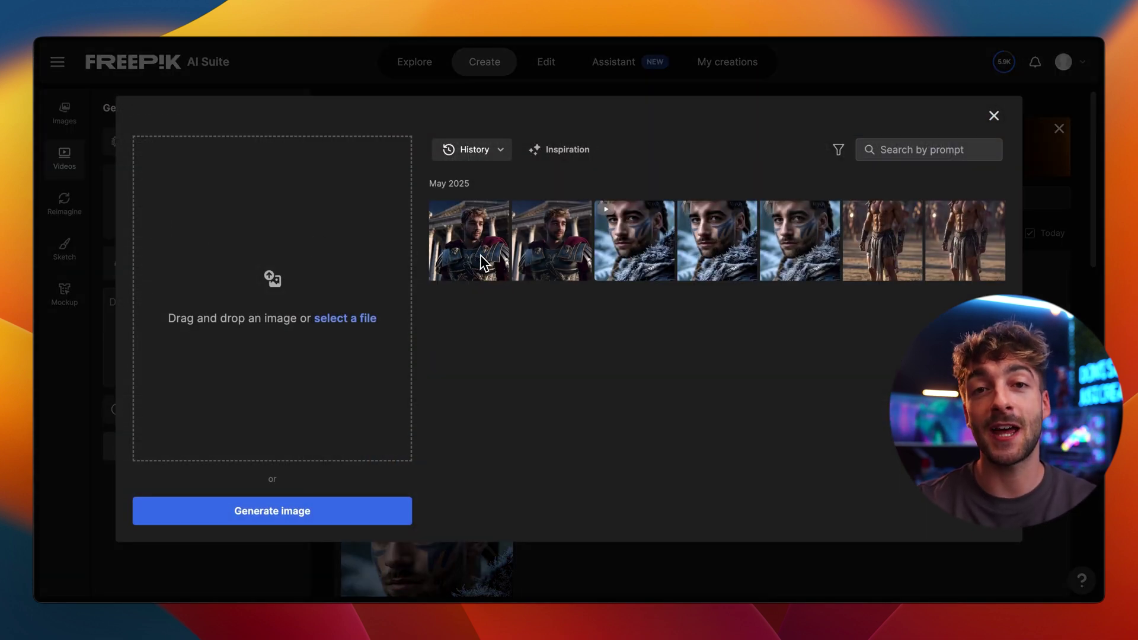
pyautogui.click(485, 264)
pyautogui.click(323, 507)
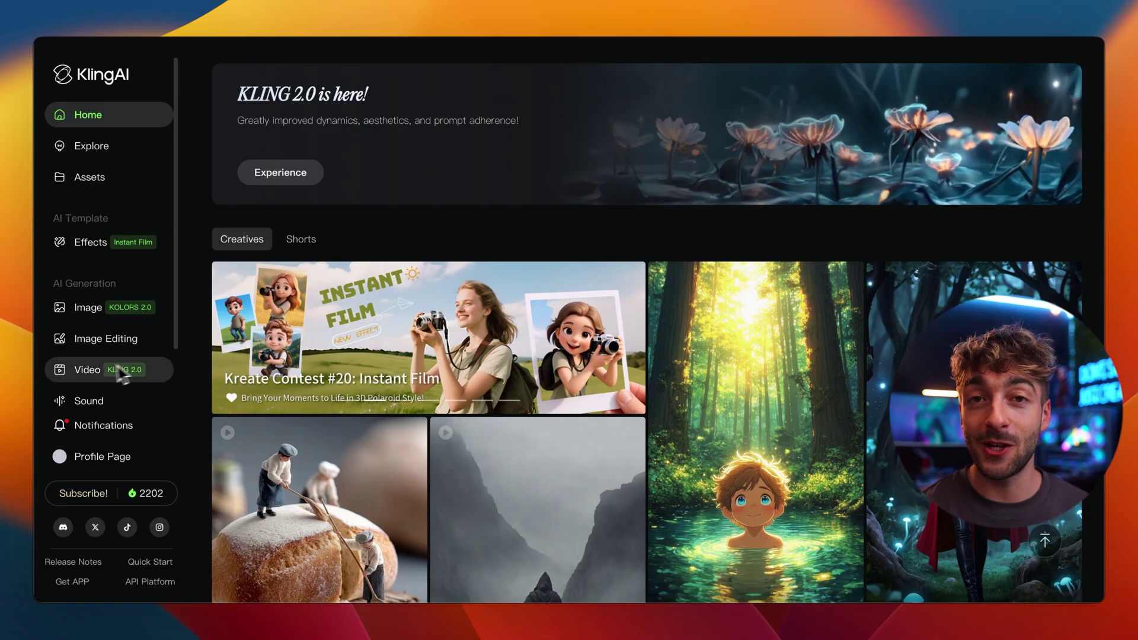
# Upload the centurion image as the start frame in Kling AI's Image to Video generator.
pyautogui.click(106, 370)
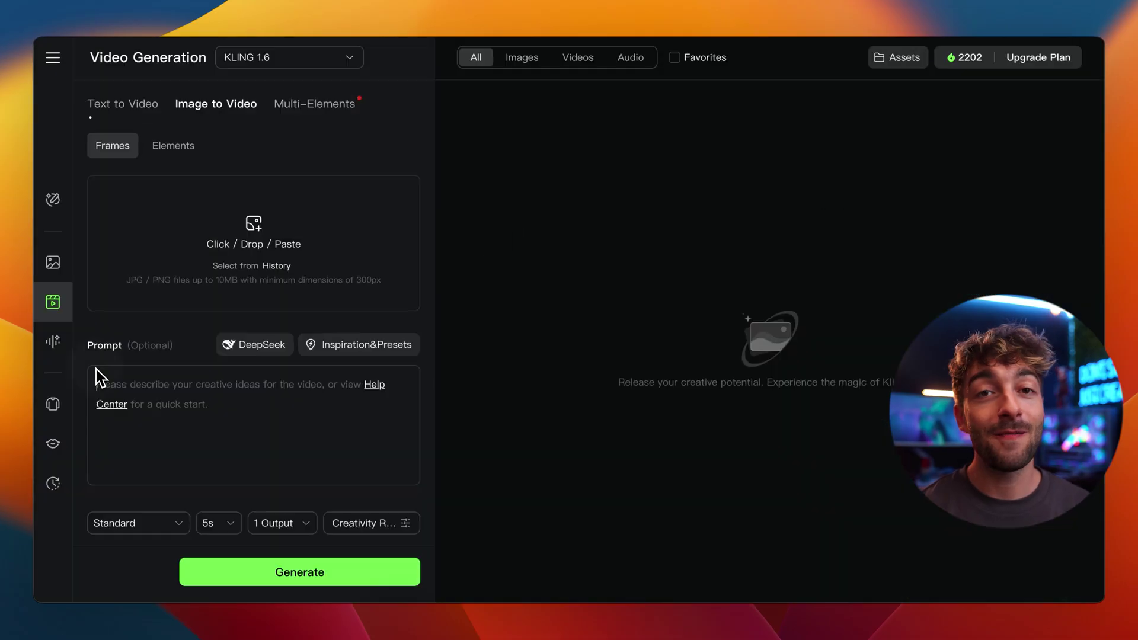
pyautogui.moveTo(101, 377); pyautogui.dragTo(231, 240)
pyautogui.scroll(-4, 368, 369)
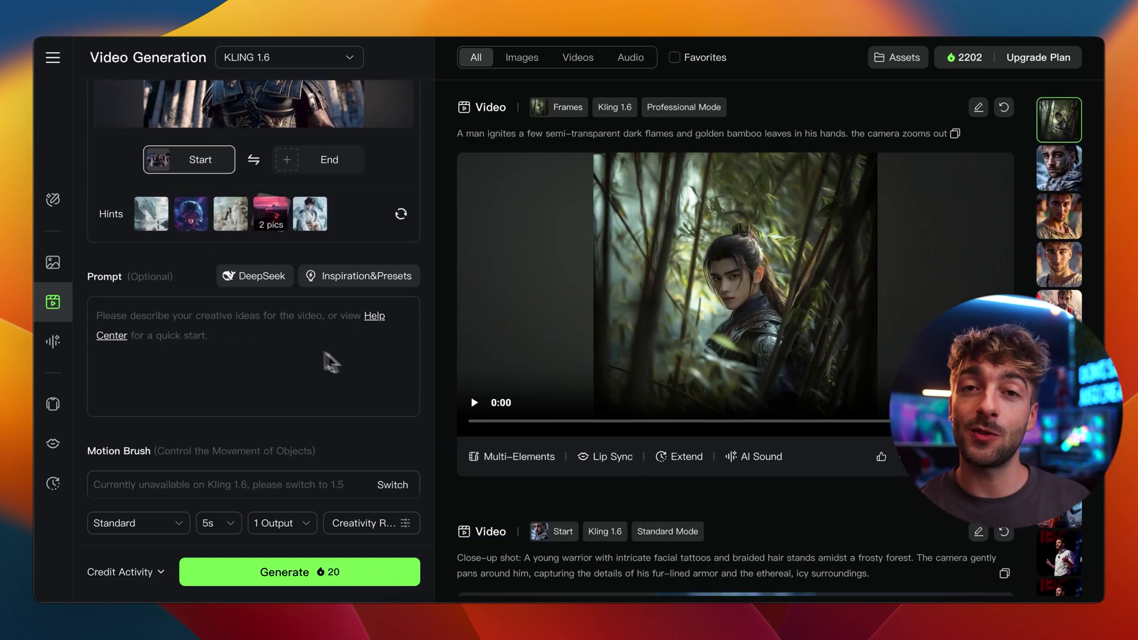